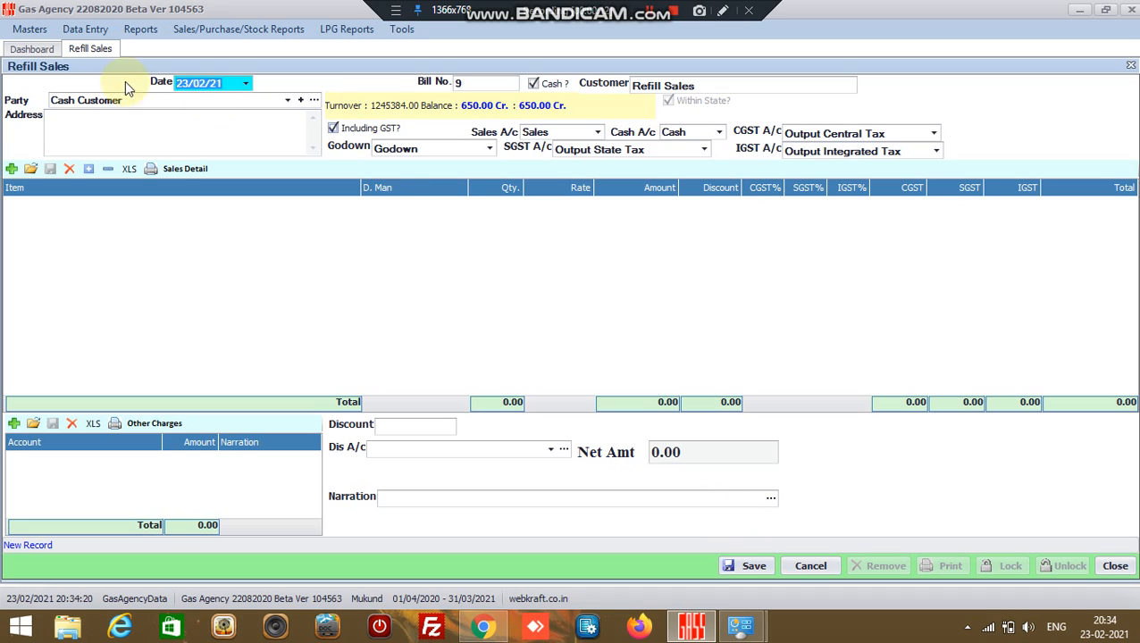
# Mark the refill sale as non-cash and set its party to Online-CreditCard-UPI-Cheque
pyautogui.click(534, 83)
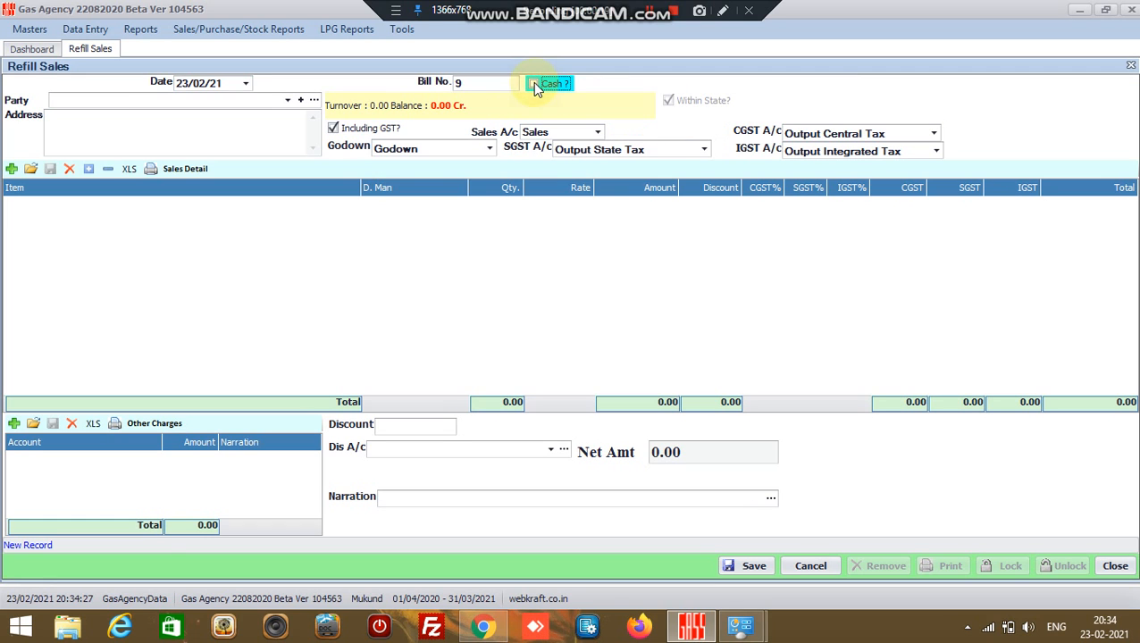
pyautogui.click(288, 101)
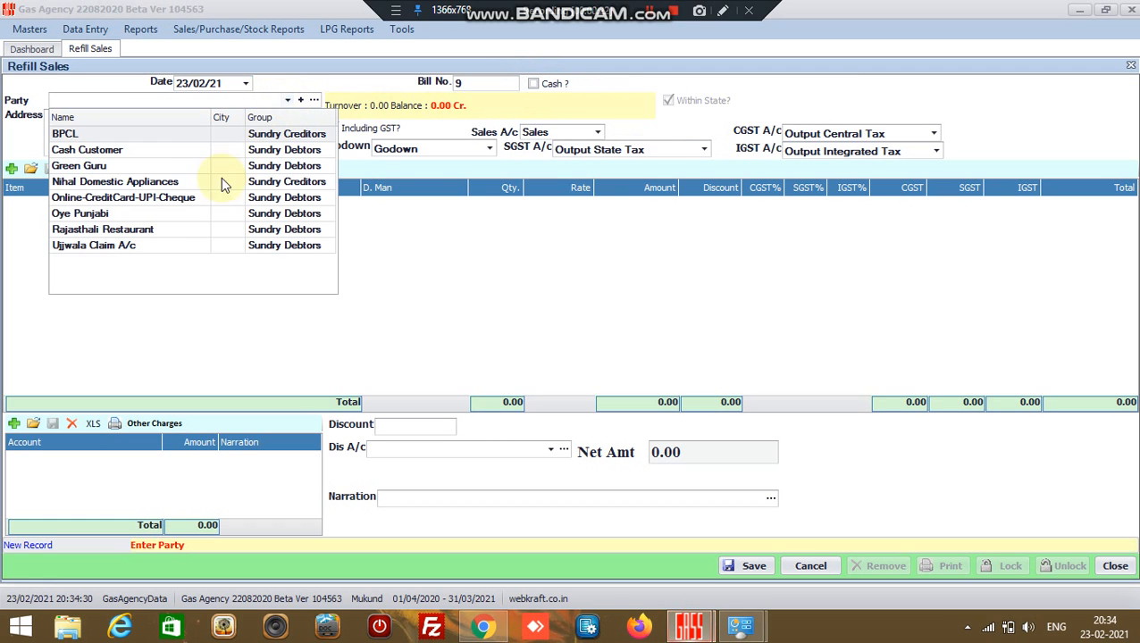
pyautogui.click(120, 197)
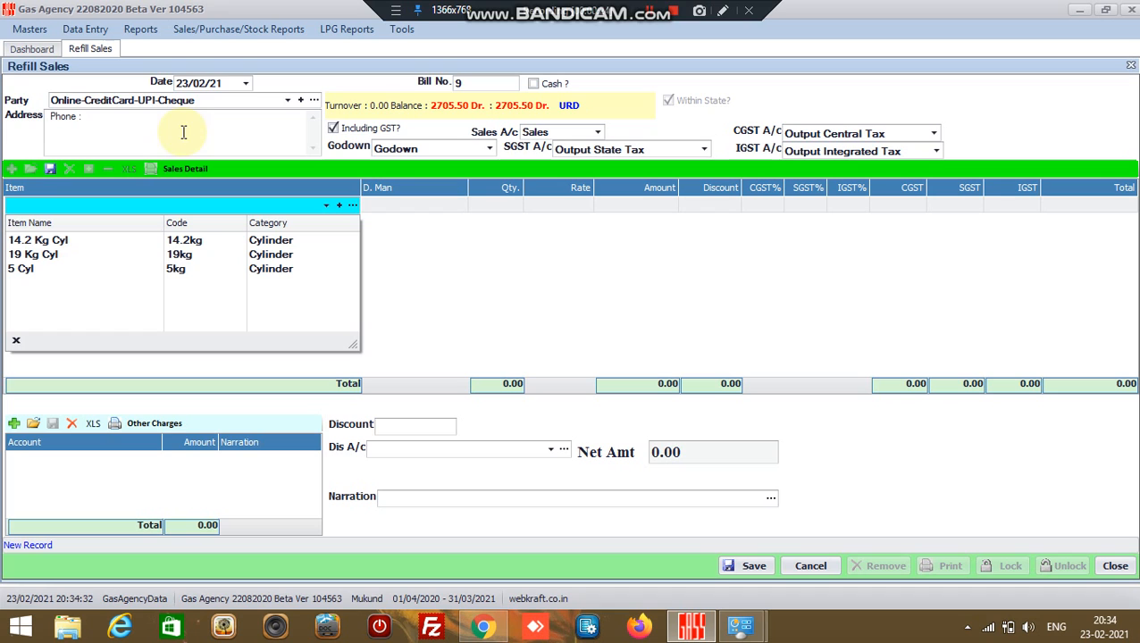
pyautogui.click(211, 100)
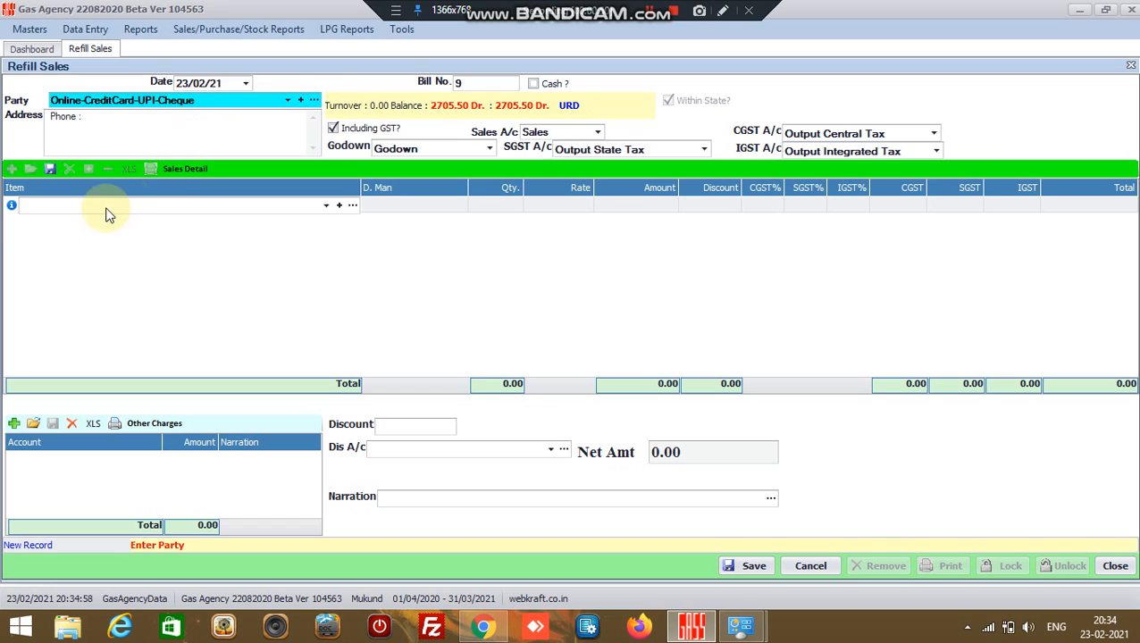
# Add the 14.2 Kg Cyl item to the sale with a quantity of 10 and no delivery man
pyautogui.click(327, 205)
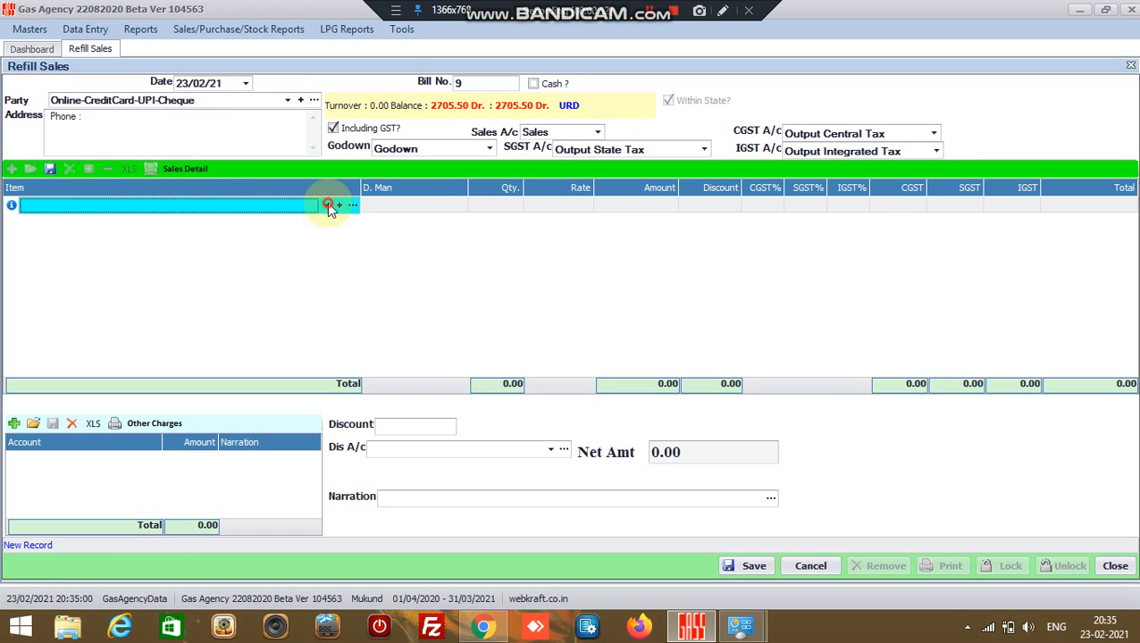
pyautogui.click(326, 205)
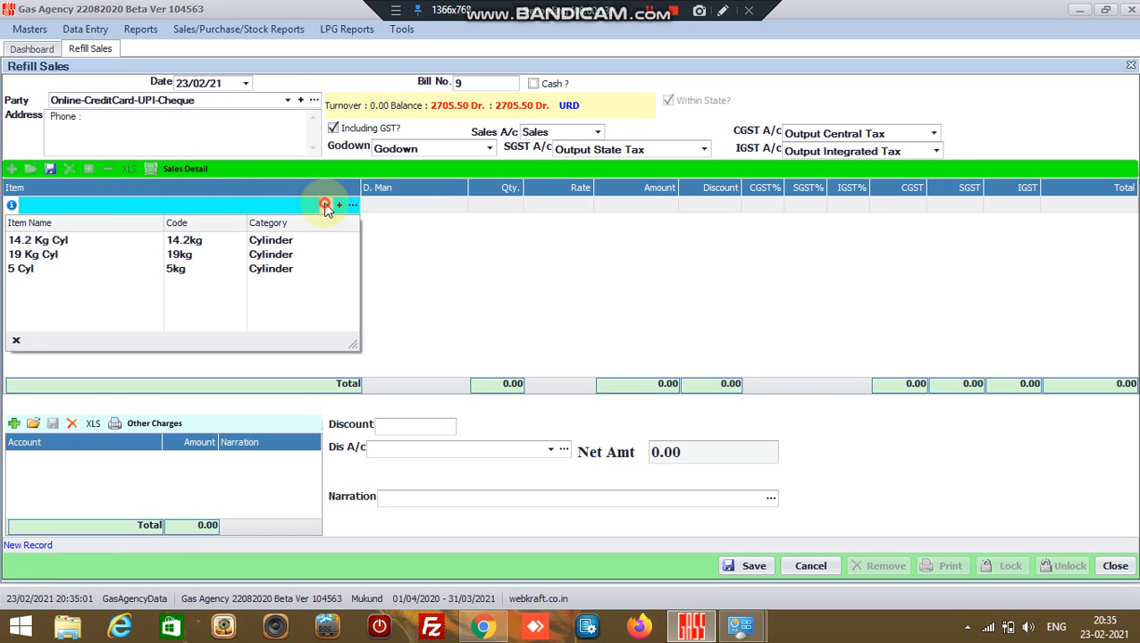
pyautogui.click(29, 241)
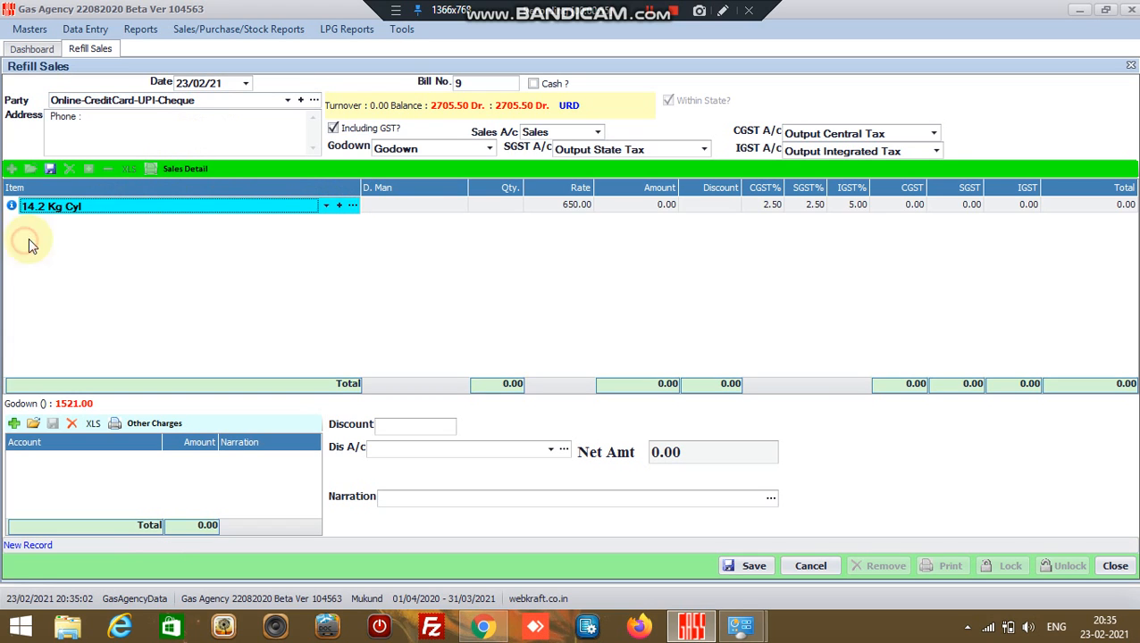
pyautogui.click(427, 209)
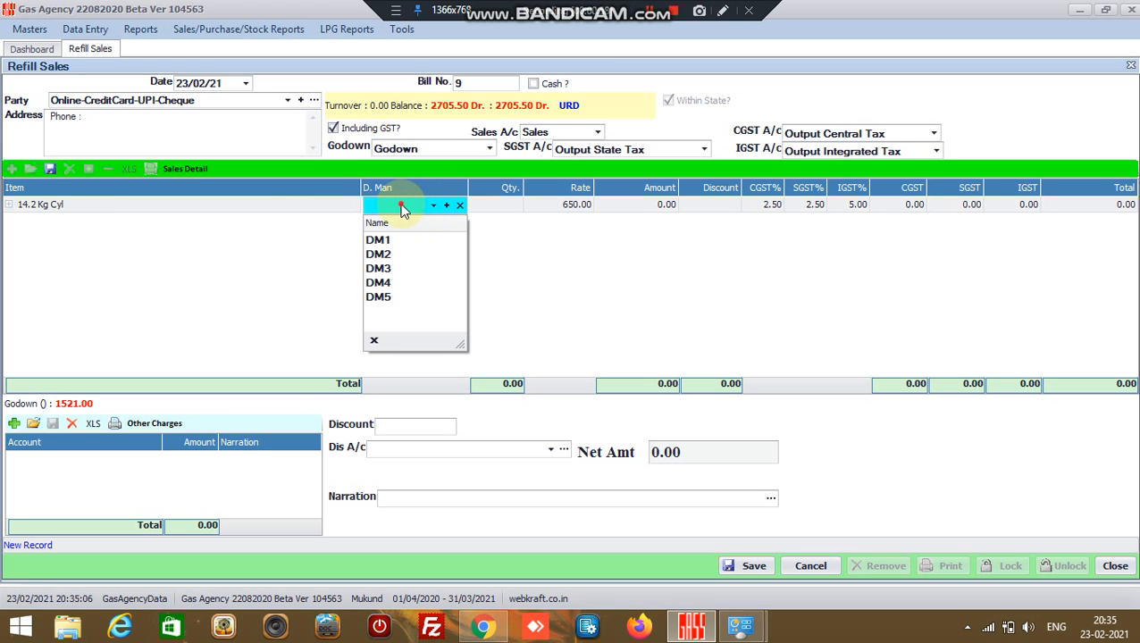
pyautogui.click(402, 210)
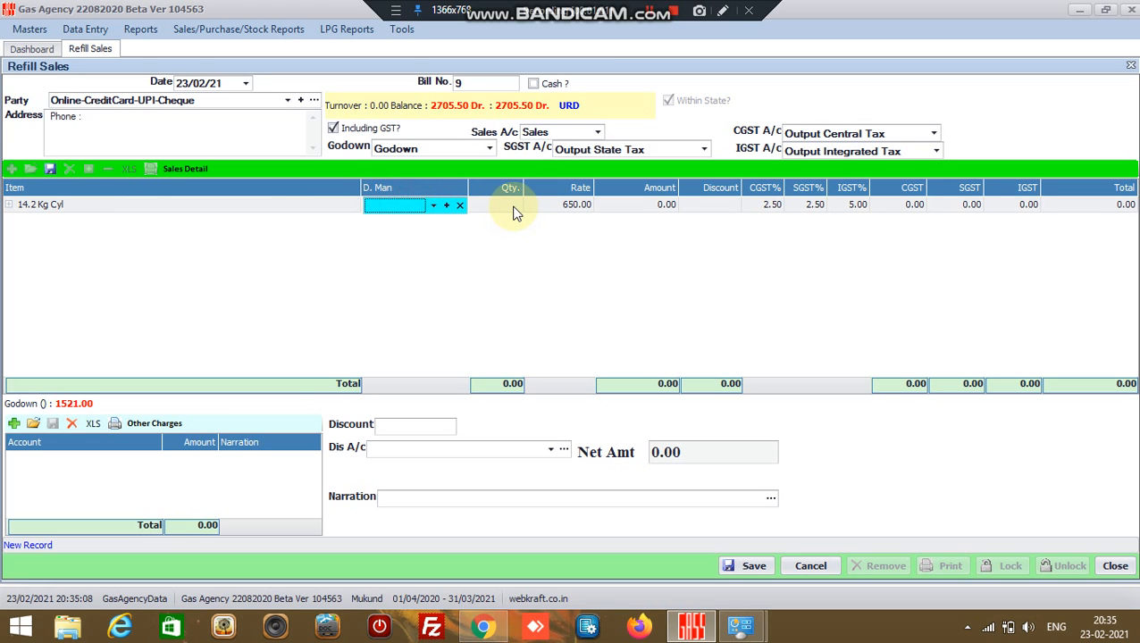
pyautogui.click(515, 207)
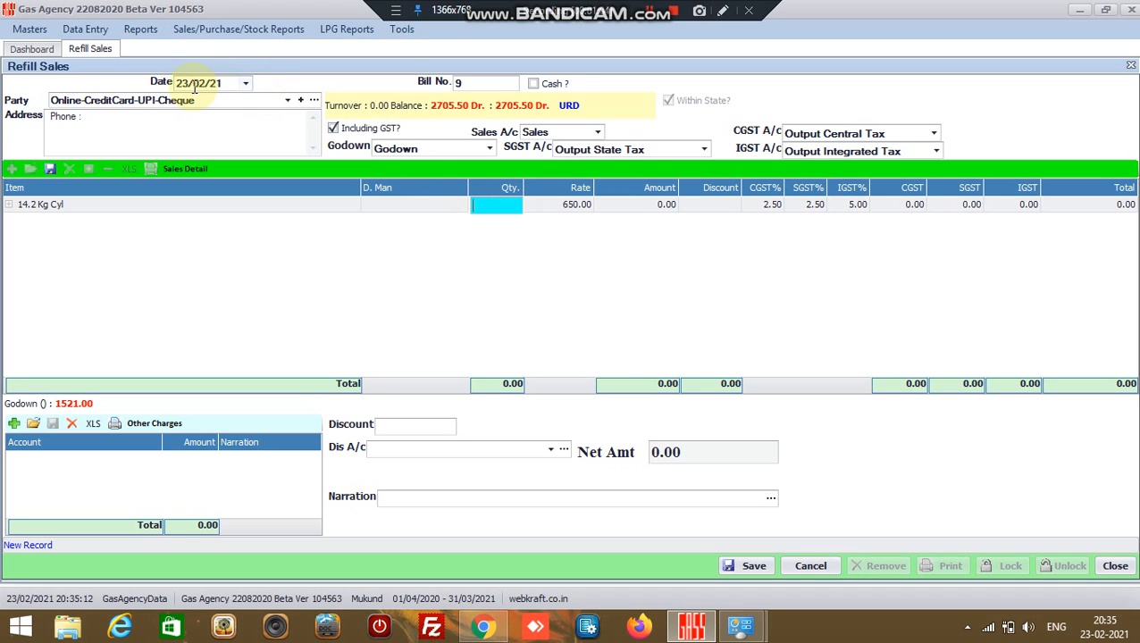
pyautogui.click(505, 207)
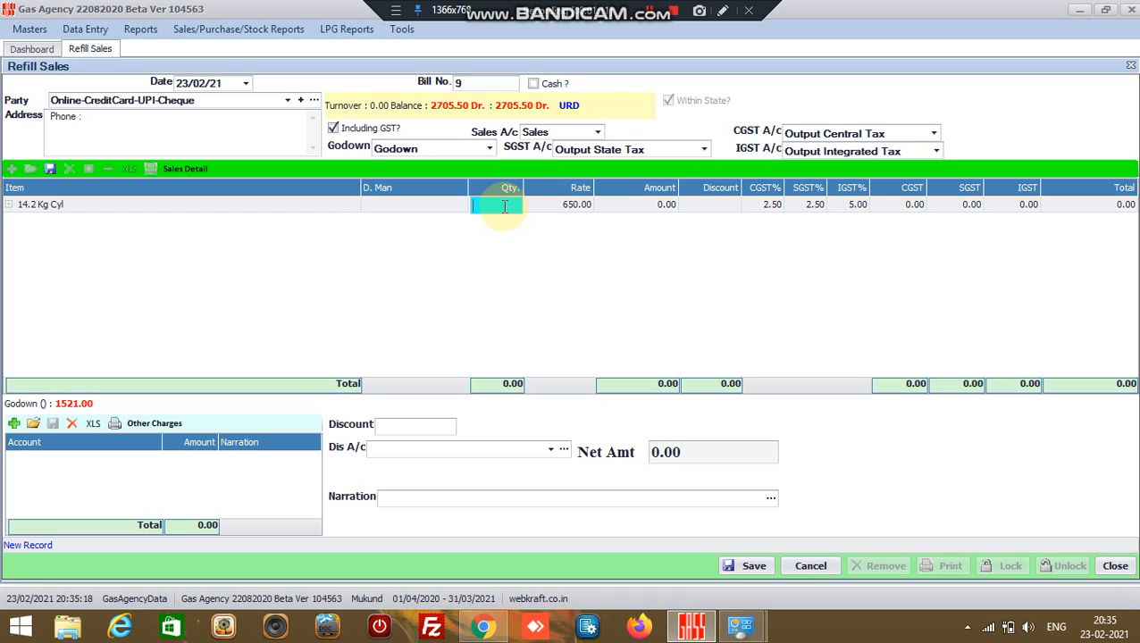
pyautogui.write('10')
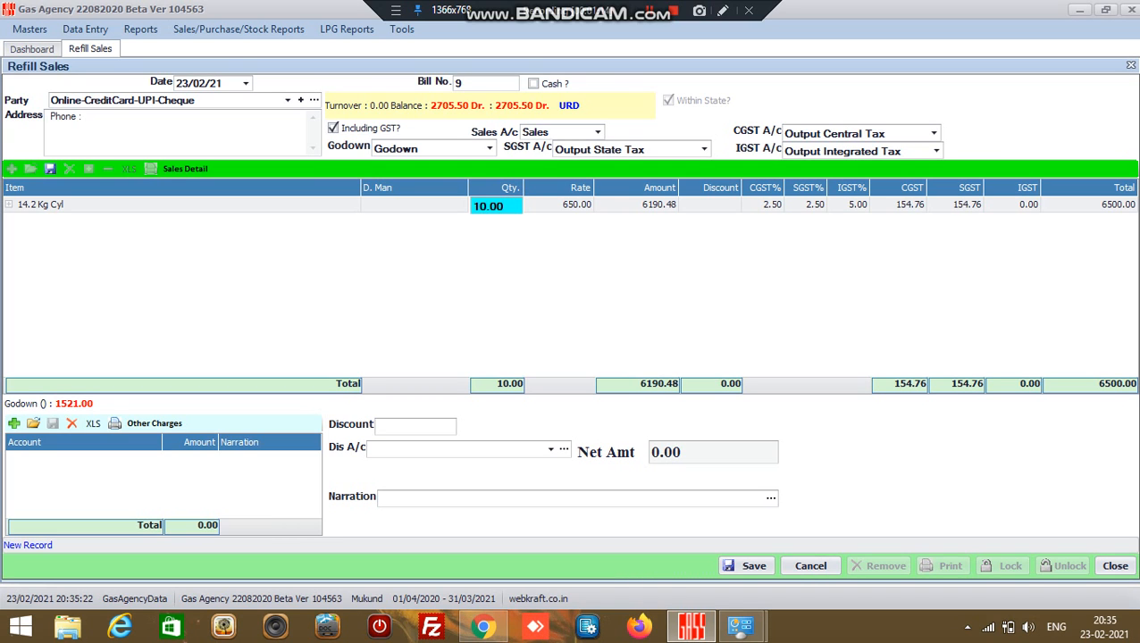
pyautogui.press('Return')
pyautogui.press('Return')
pyautogui.press('Return')
pyautogui.press('Return')
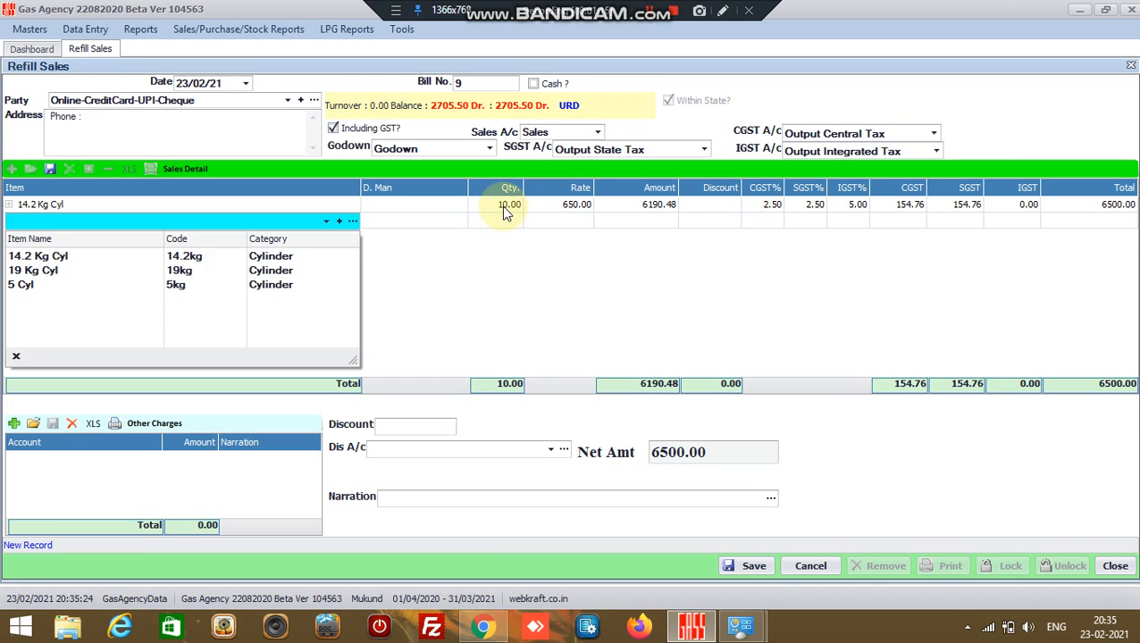
# Finish the item entry and save the refill sale without printing the document
pyautogui.press('Escape')
pyautogui.press('Return')
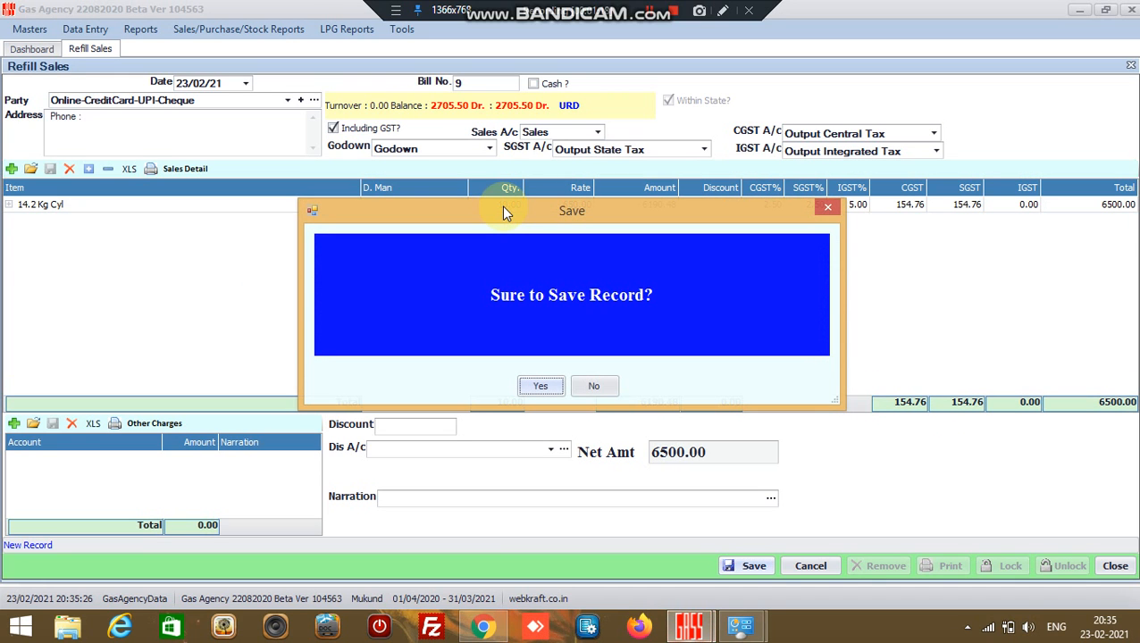
pyautogui.press('Return')
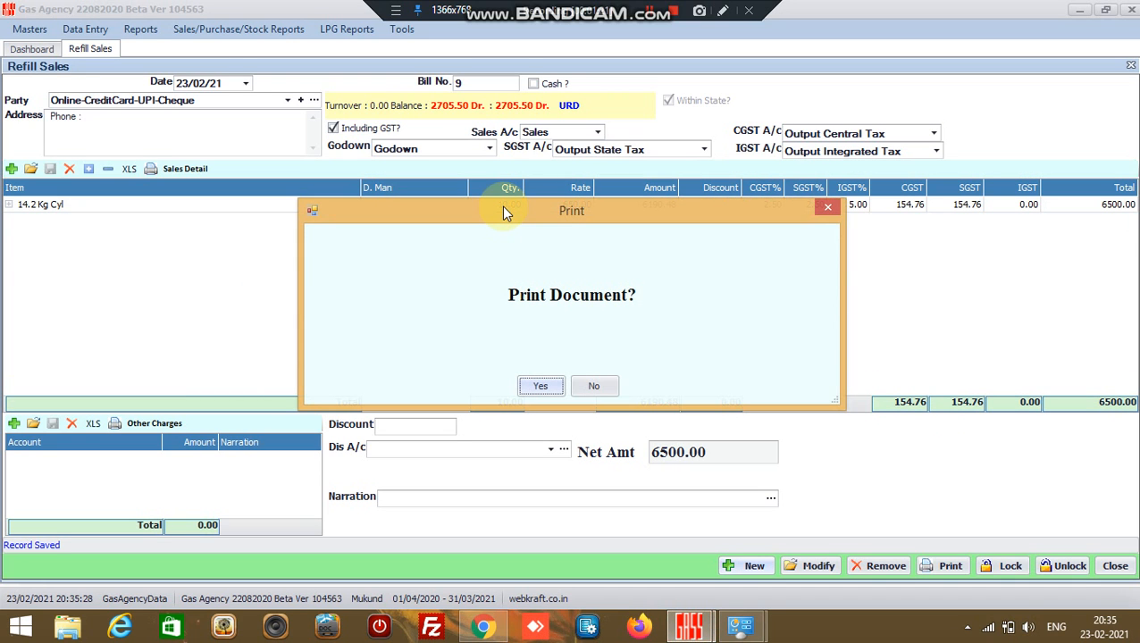
pyautogui.click(597, 386)
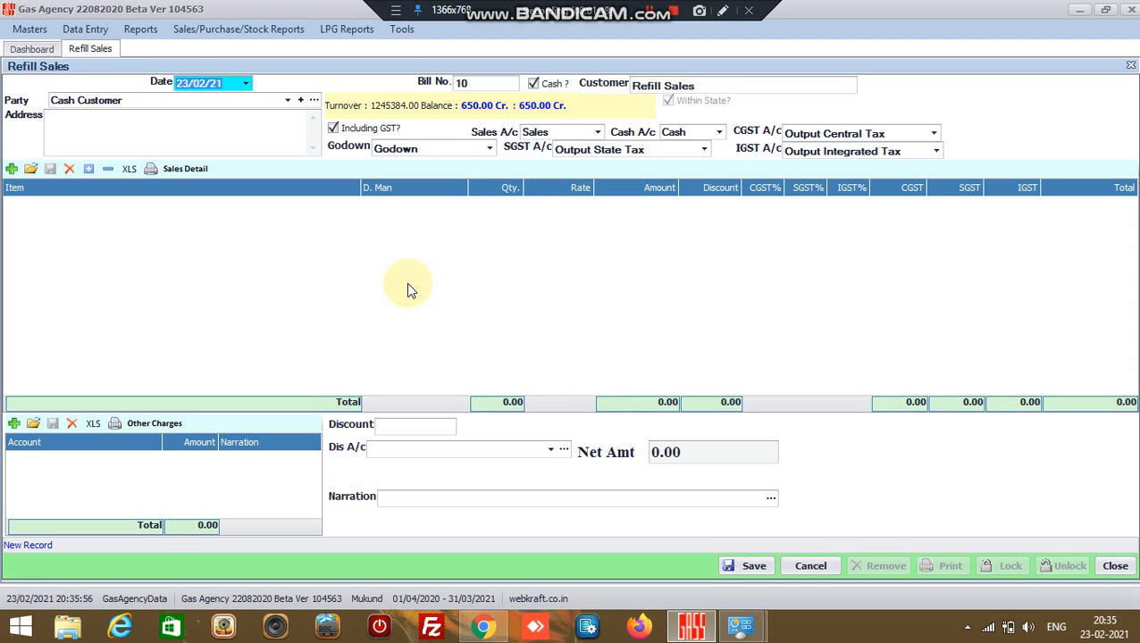
# Generate the Group Ledger report for the Sundry Debtors group and select the Online-CreditCard-UPI-Cheque account
pyautogui.click(145, 32)
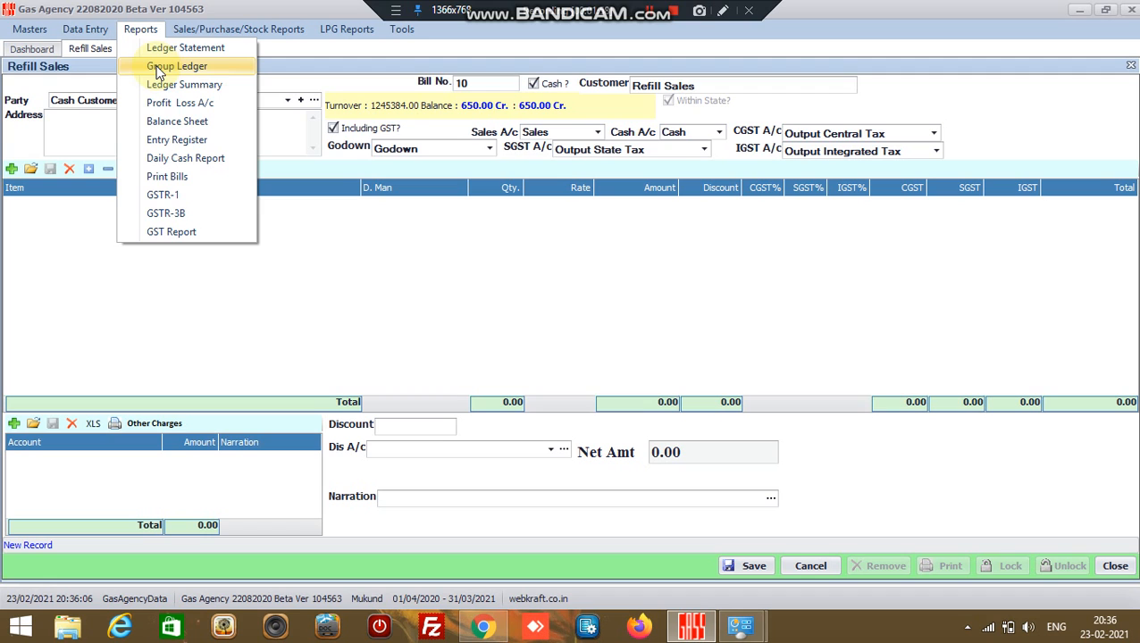
pyautogui.click(161, 67)
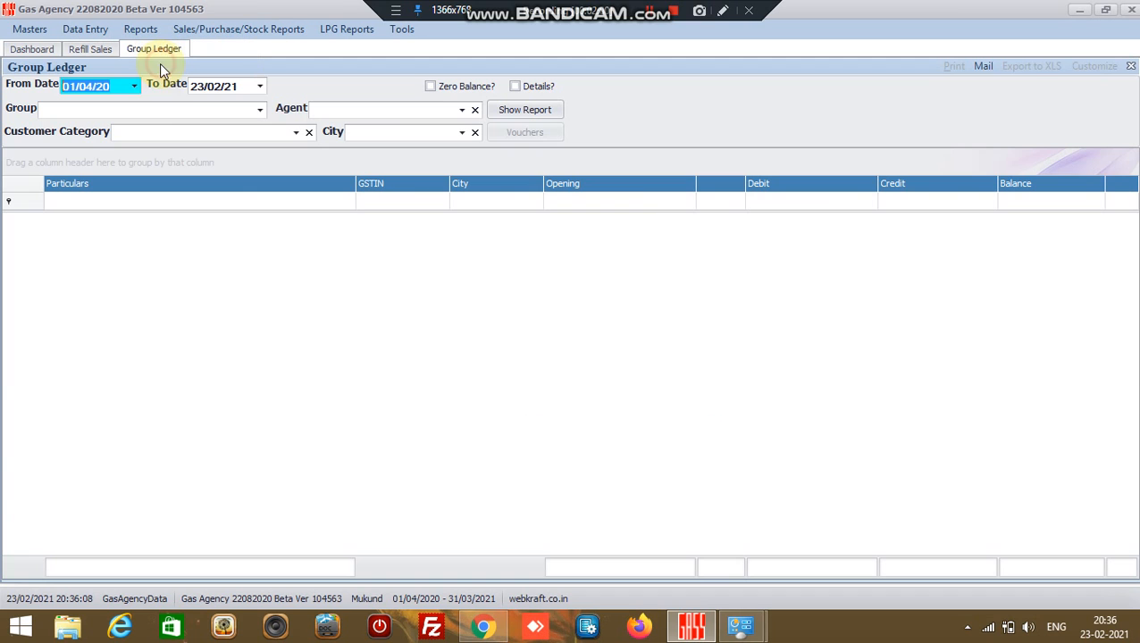
pyautogui.click(260, 109)
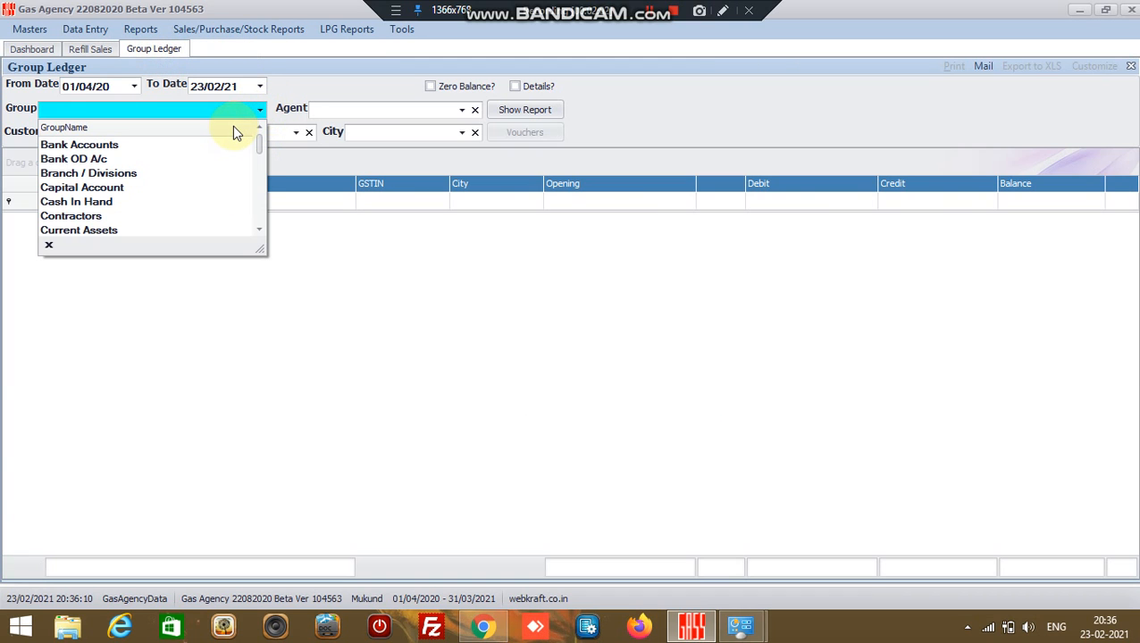
pyautogui.write('sun')
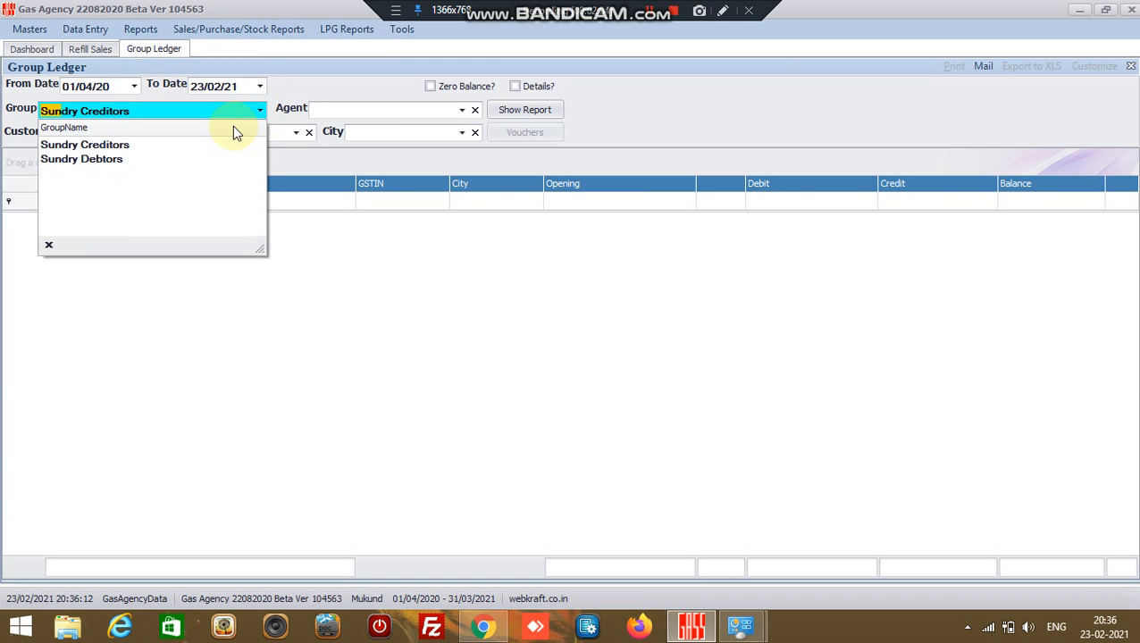
pyautogui.click(152, 159)
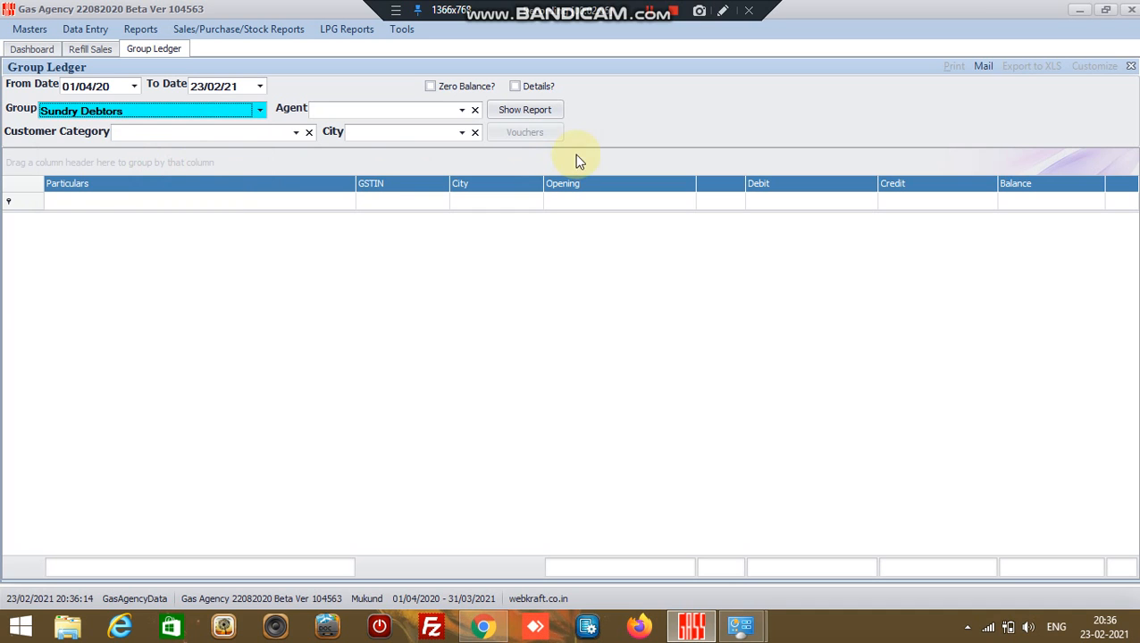
pyautogui.click(525, 110)
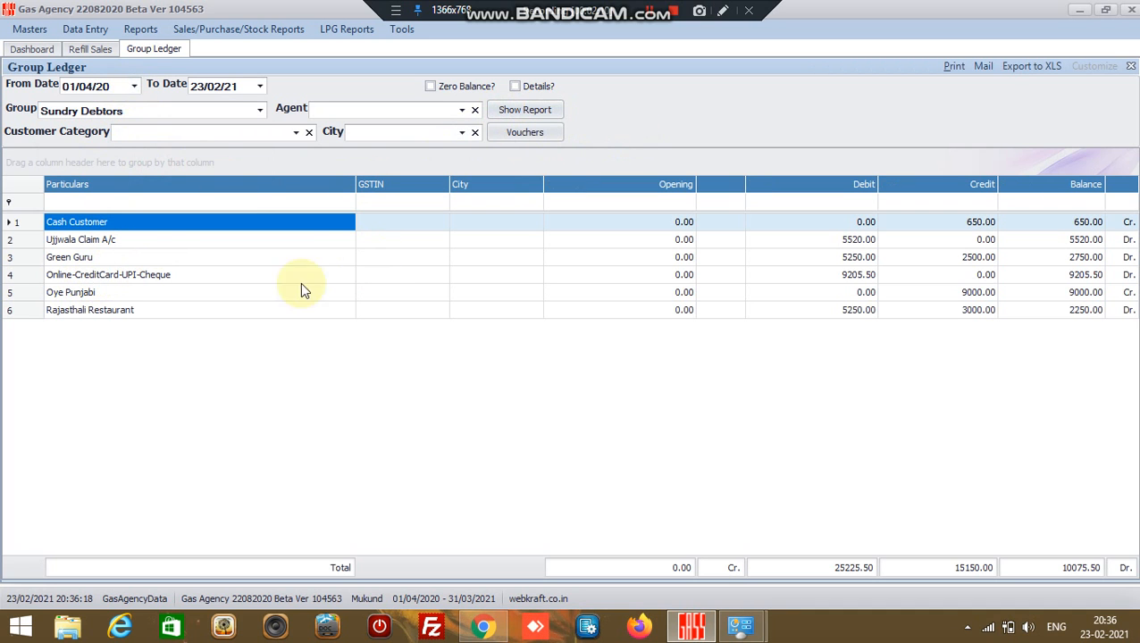
pyautogui.click(116, 279)
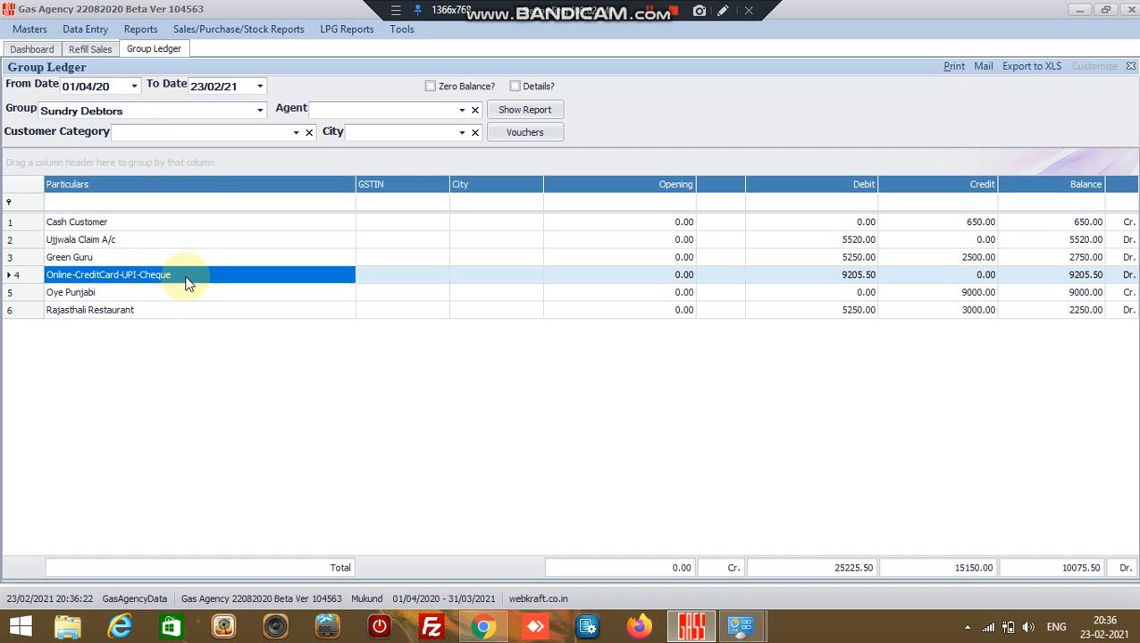
# Set the Group Ledger's From Date to 23/02/21 and regenerate the report
pyautogui.click(134, 86)
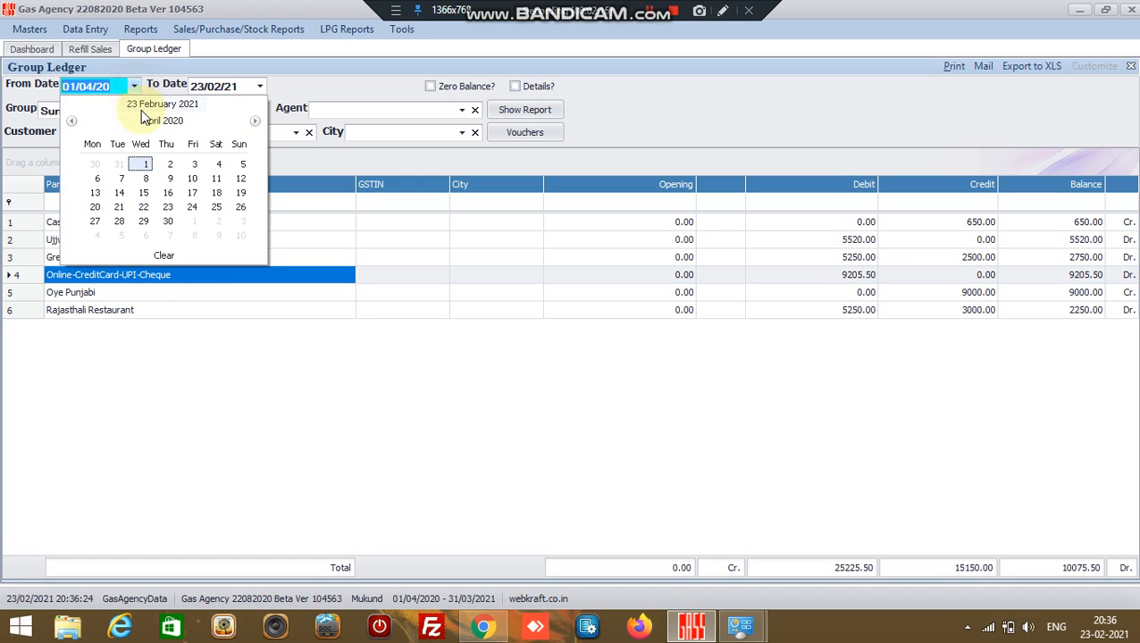
pyautogui.click(150, 103)
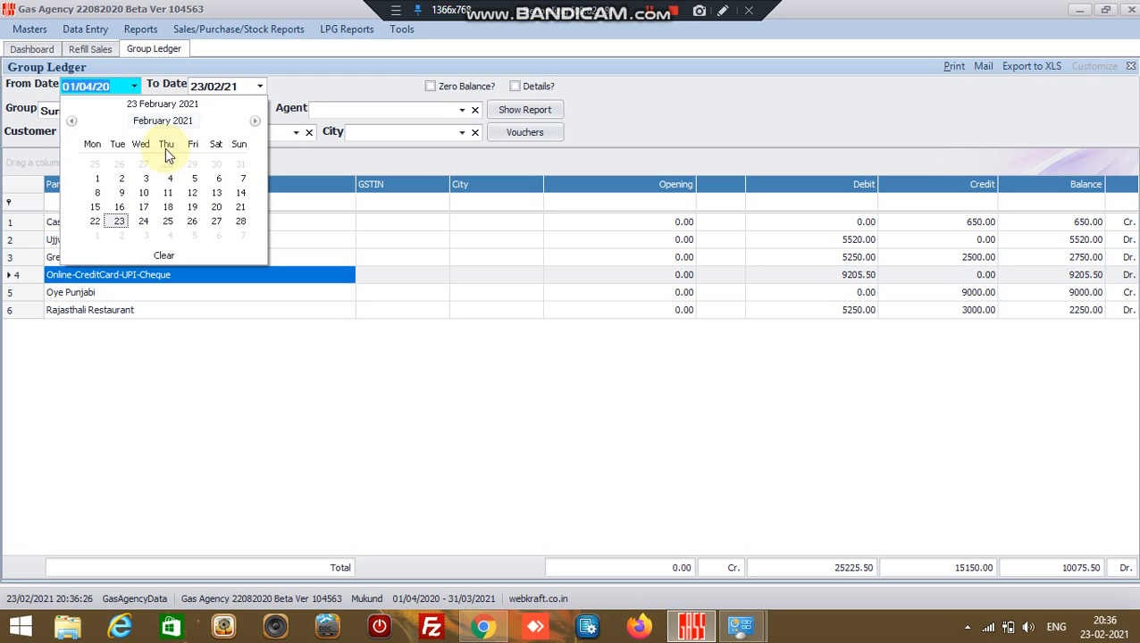
pyautogui.click(118, 222)
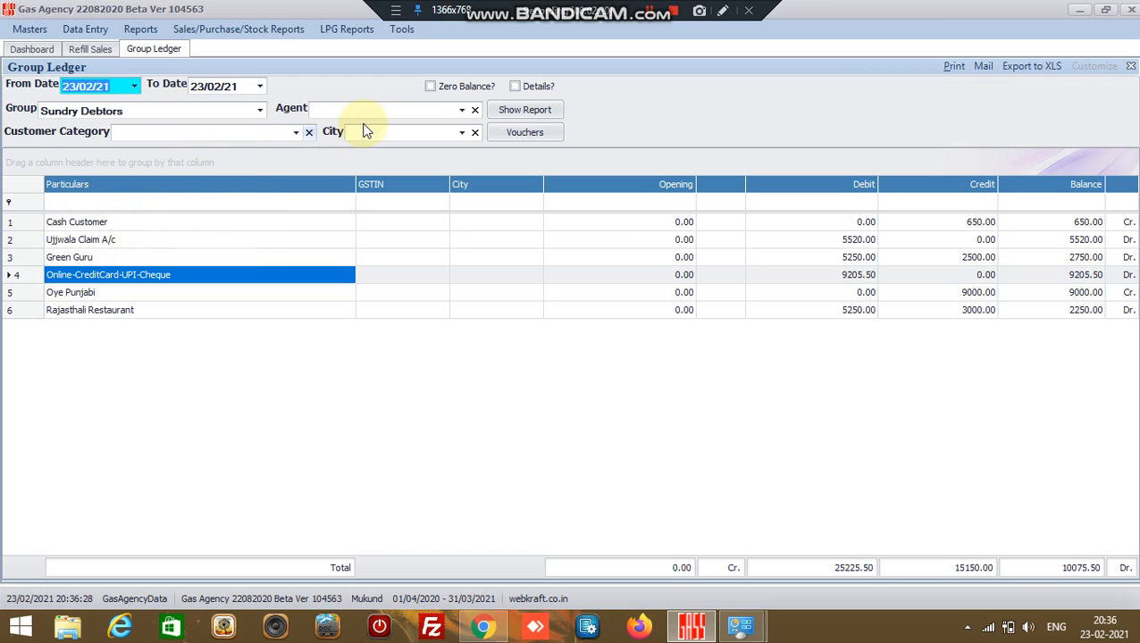
pyautogui.click(505, 110)
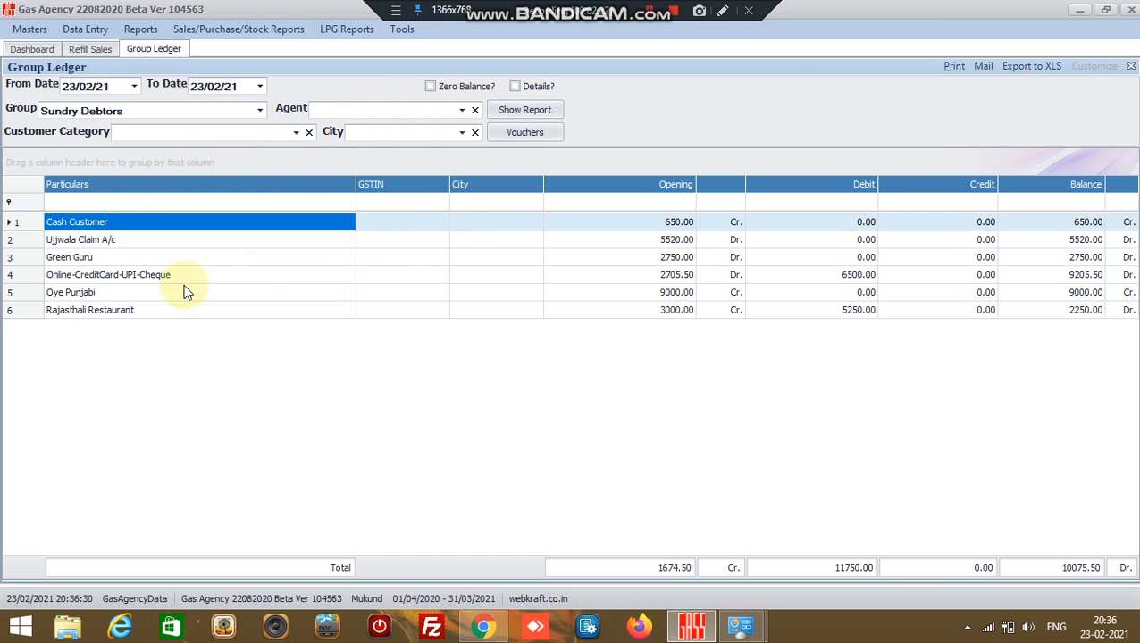
# Check the debit of Online-CreditCard-UPI-Cheque, open its ledger statement and examine the sales entry's debit and credit
pyautogui.click(98, 275)
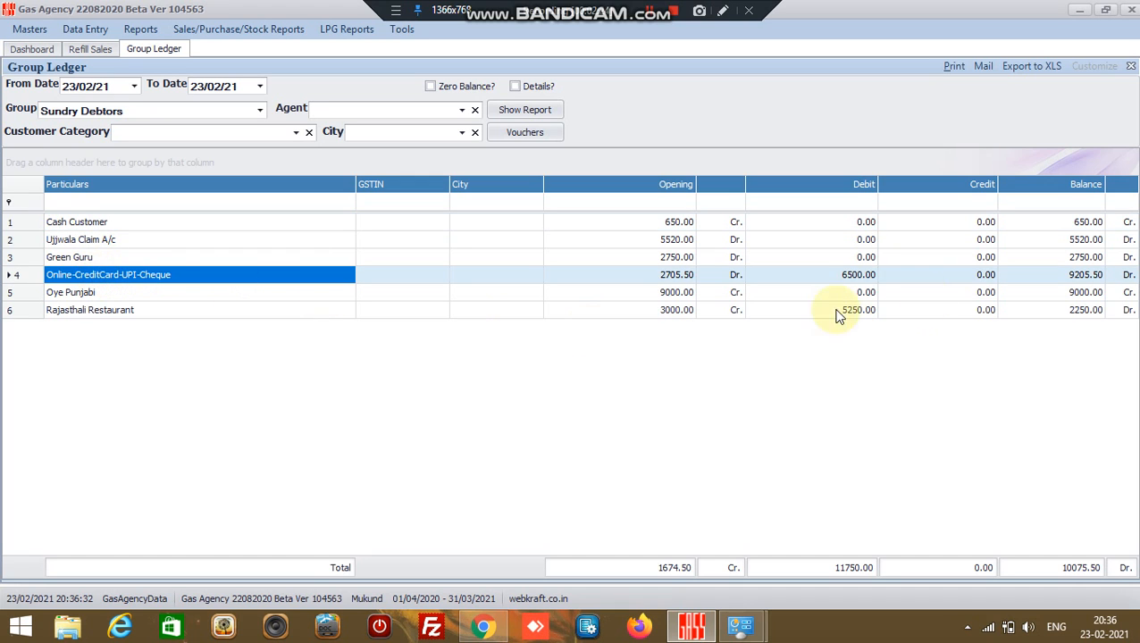
pyautogui.click(853, 277)
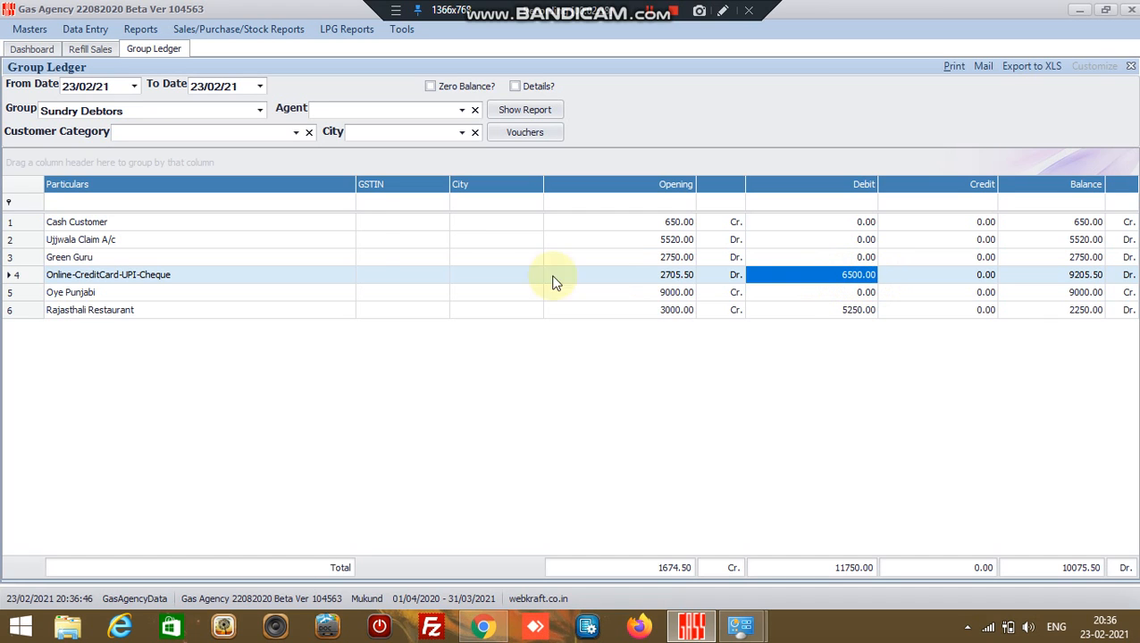
pyautogui.click(186, 281)
pyautogui.doubleClick(185, 280)
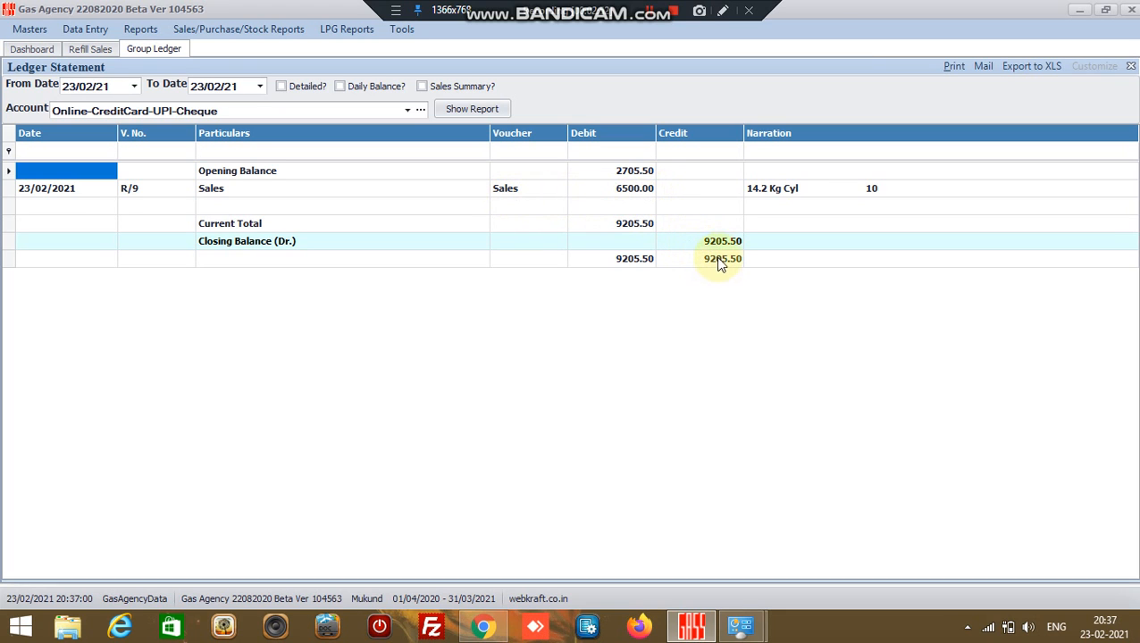
pyautogui.click(691, 188)
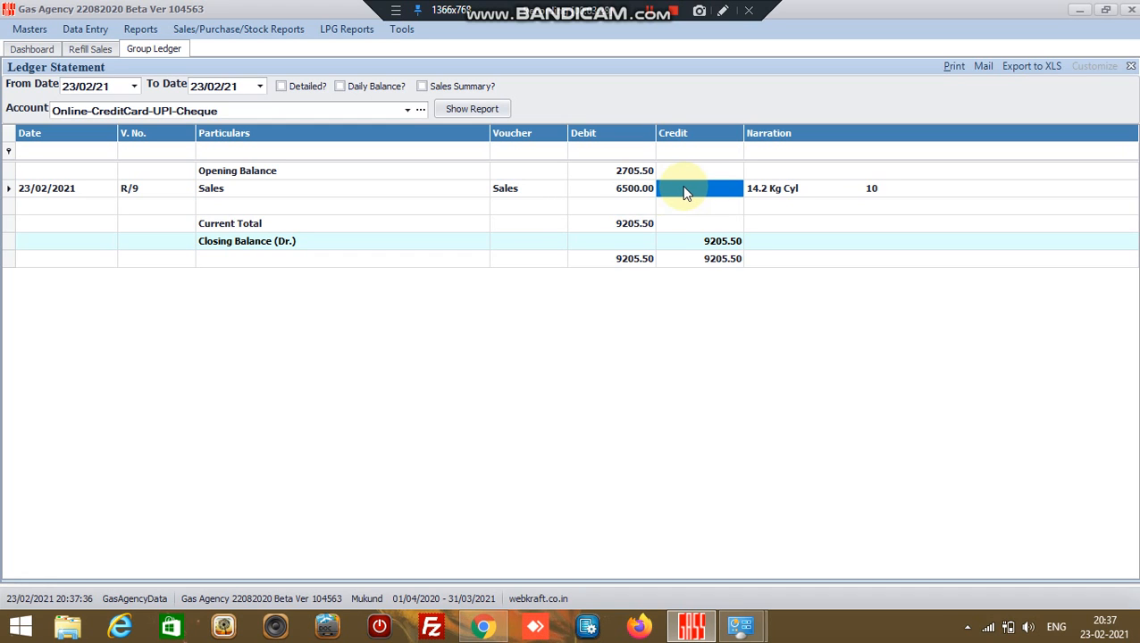
pyautogui.click(613, 192)
pyautogui.click(680, 196)
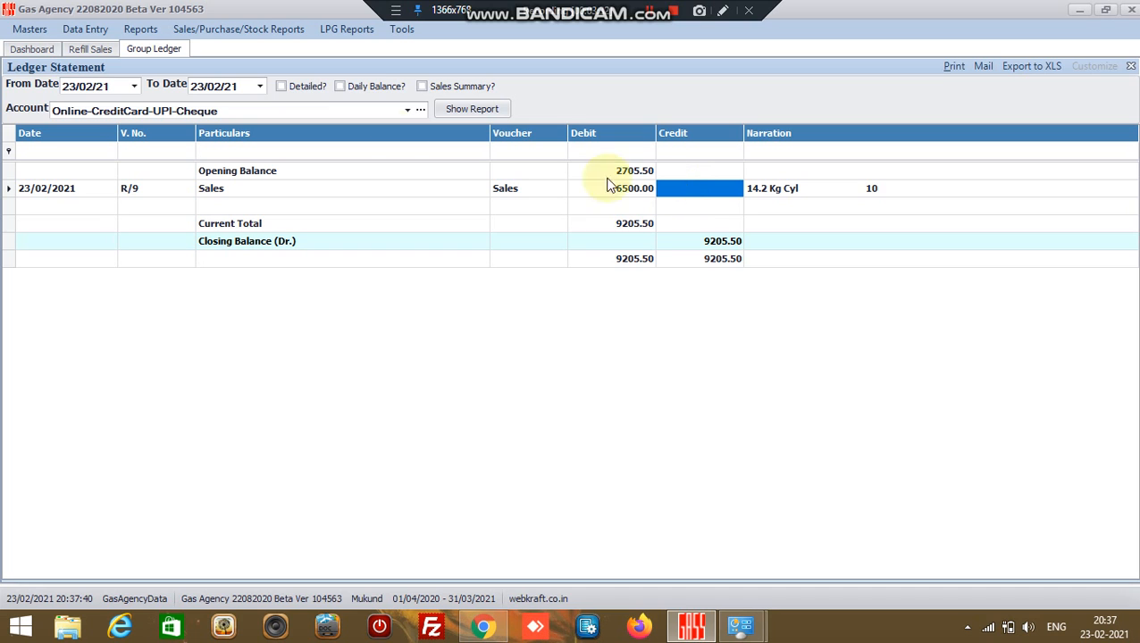
pyautogui.click(78, 24)
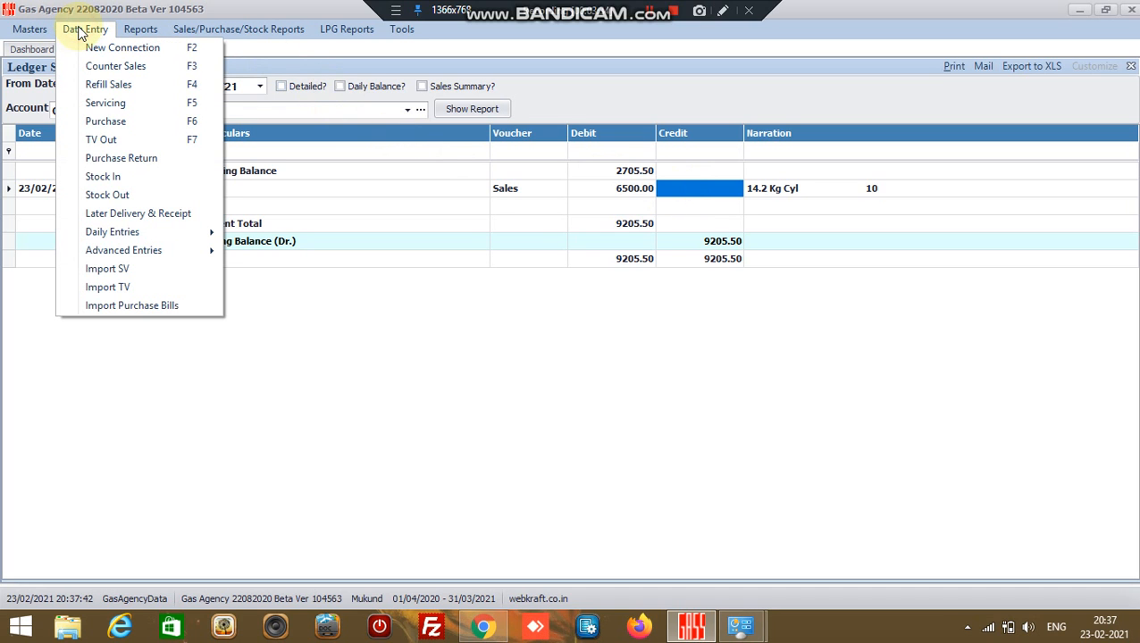
pyautogui.moveTo(93, 235)
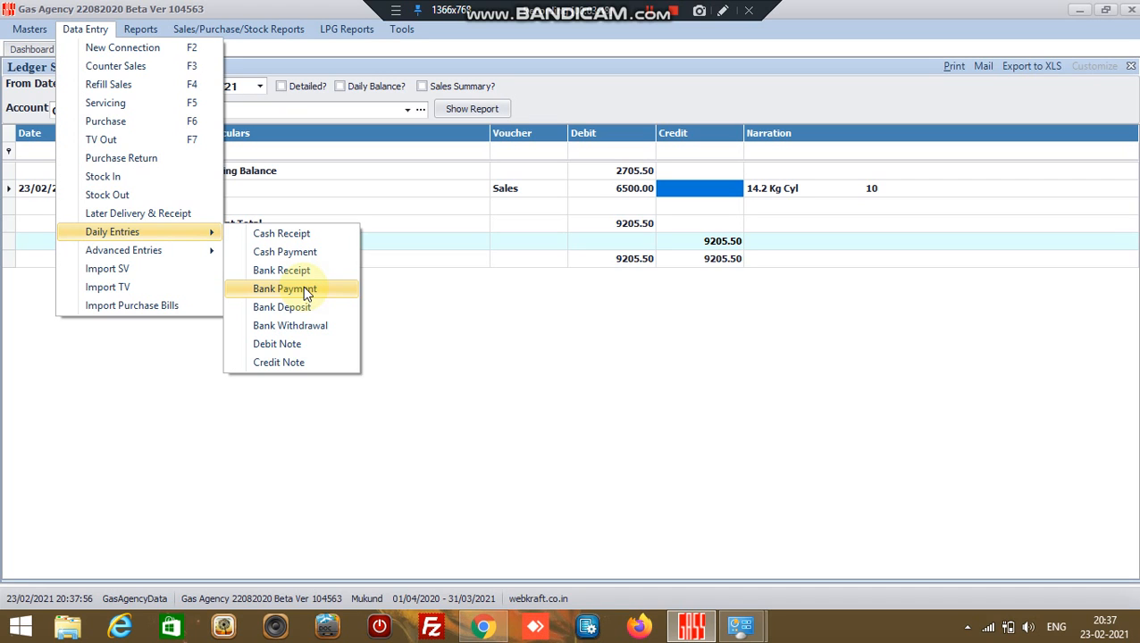
pyautogui.click(458, 301)
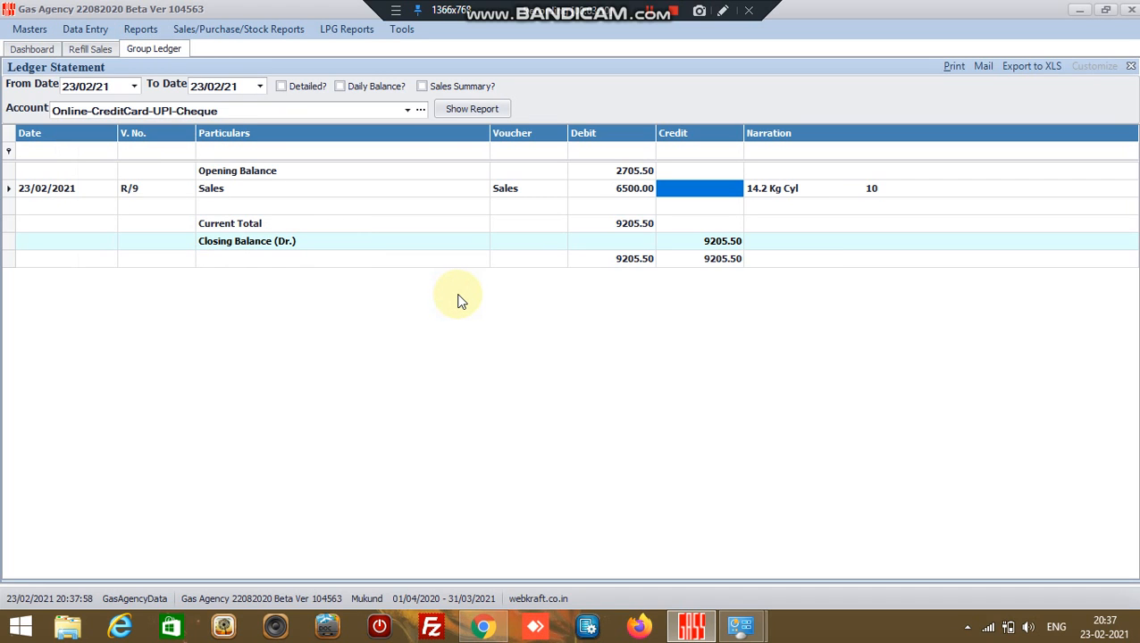